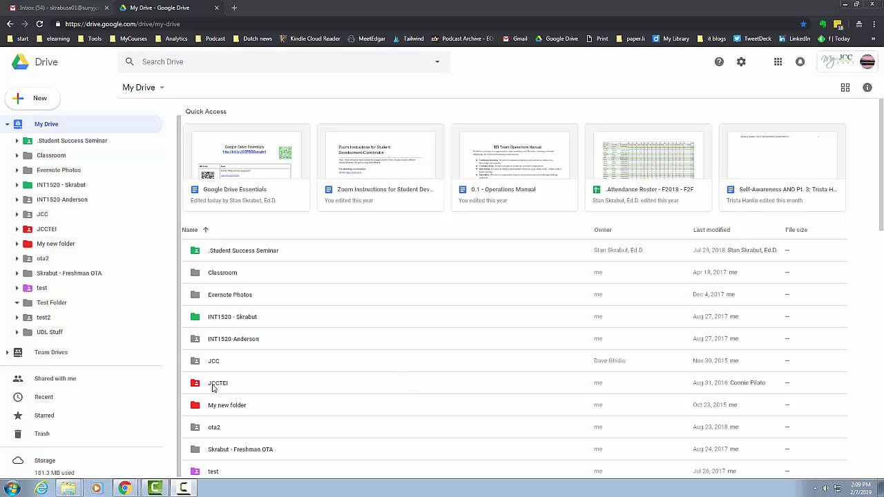
Step: Open the 0.1 - Operations Manual document in the JCCTEI folder and follow its Slack Email Template link
double_click(213, 384)
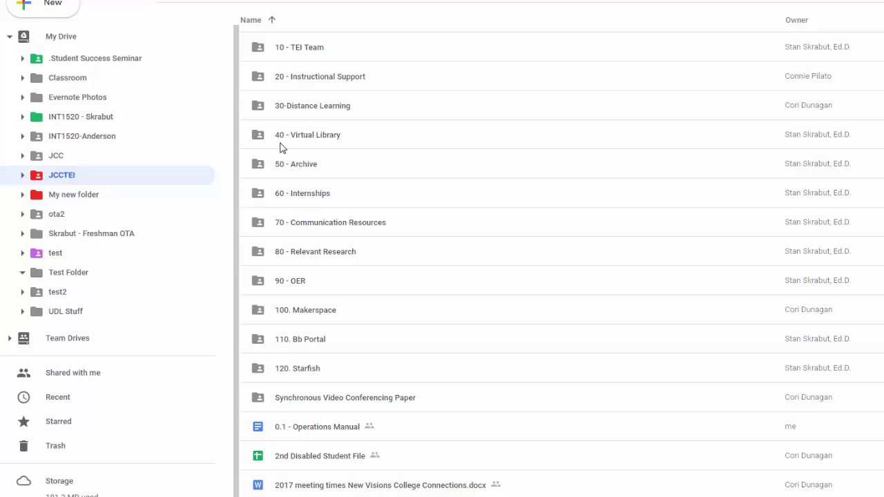
double_click(317, 428)
scroll(618, 227, down, 3)
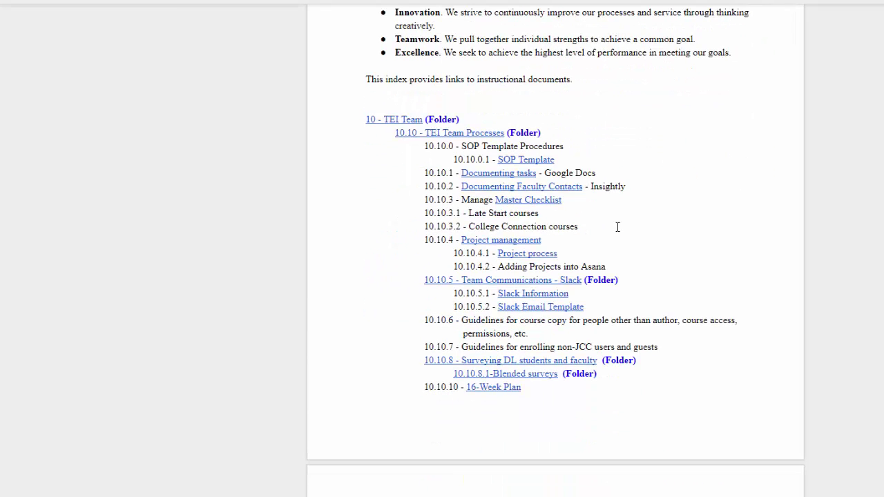
scroll(618, 227, down, 1)
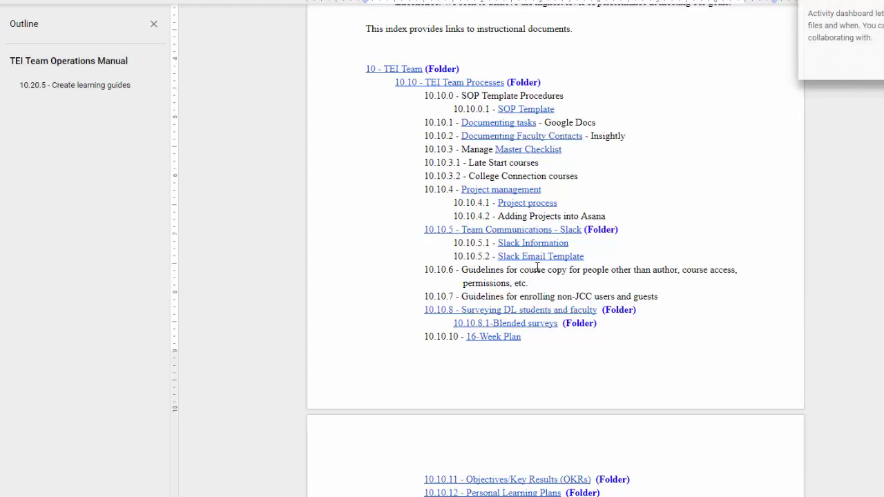
click(543, 257)
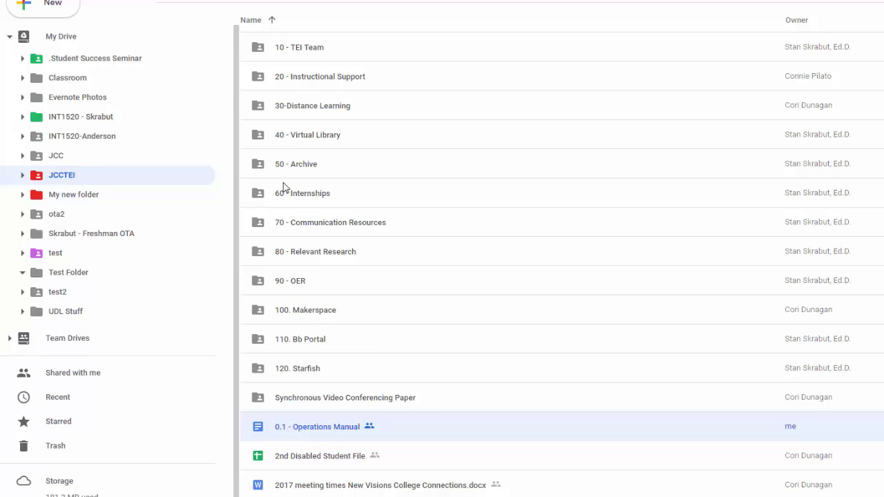
Step: Browse from 10 - TEI Team through 10.11 - Reports to the 10.11.12 - Trip Report folder, and return to JCCTEI
double_click(310, 50)
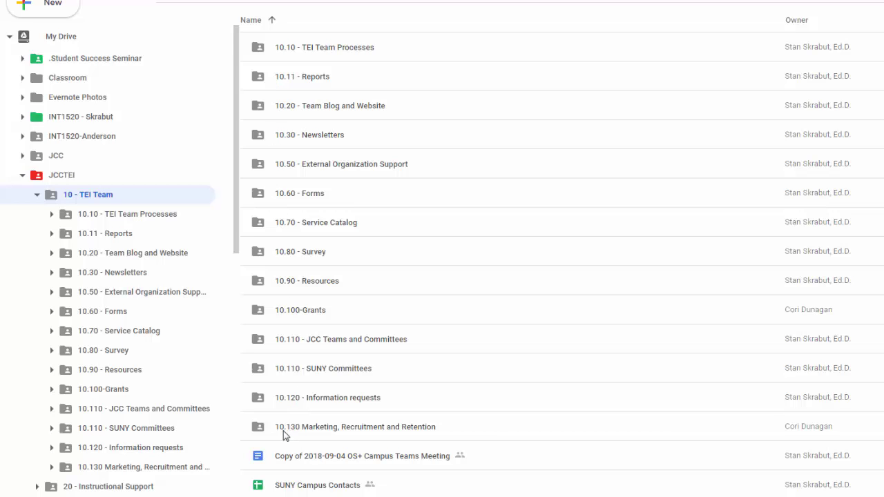
double_click(305, 83)
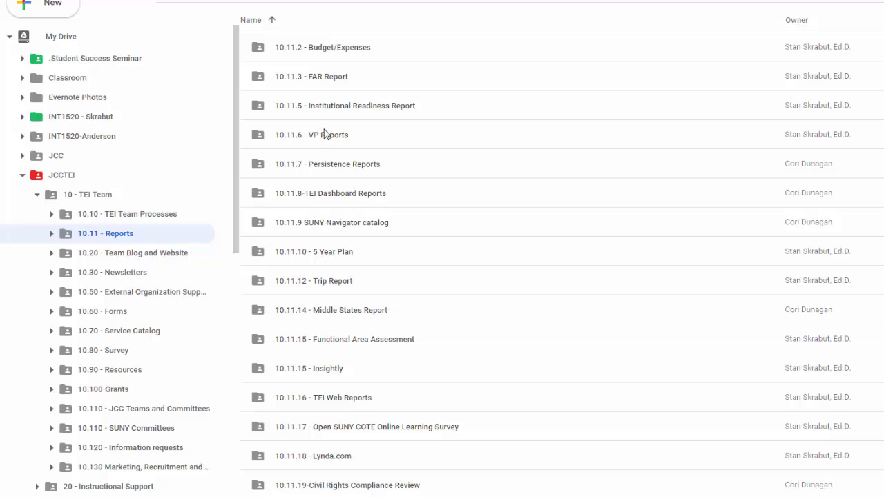
double_click(329, 283)
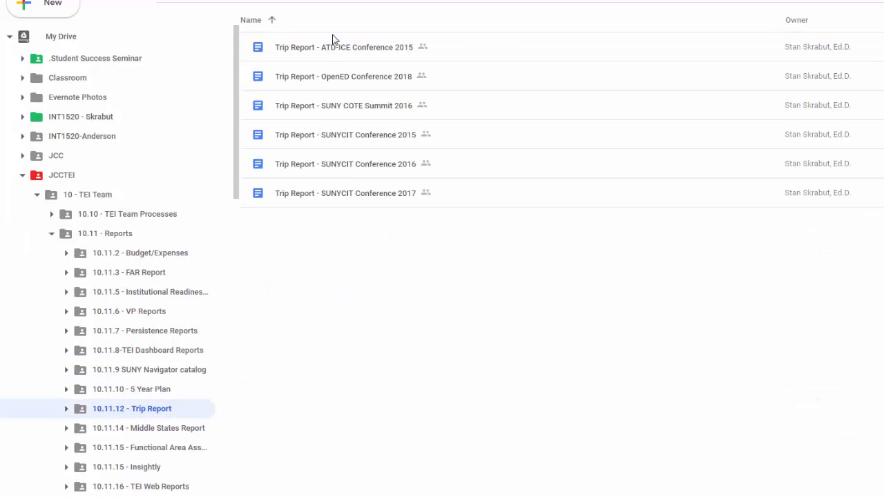
click(297, 2)
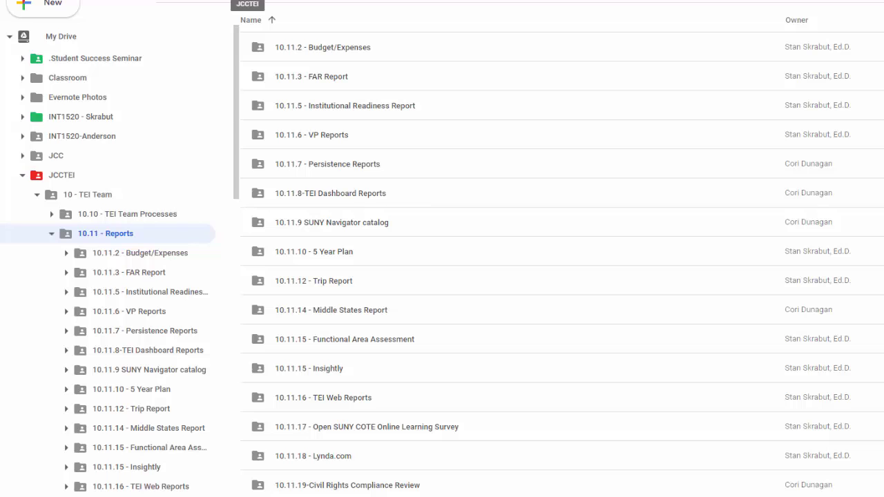
click(247, 1)
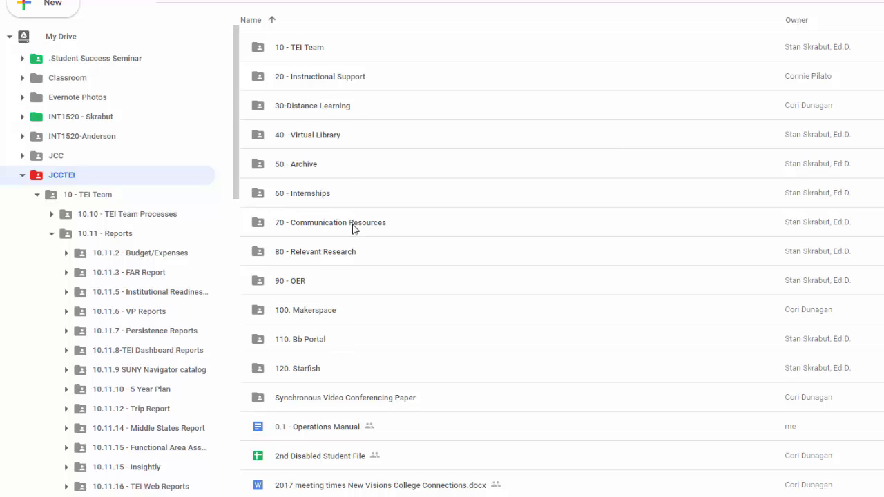
Step: Return to My Drive and search it for files of the Presentations type
click(53, 36)
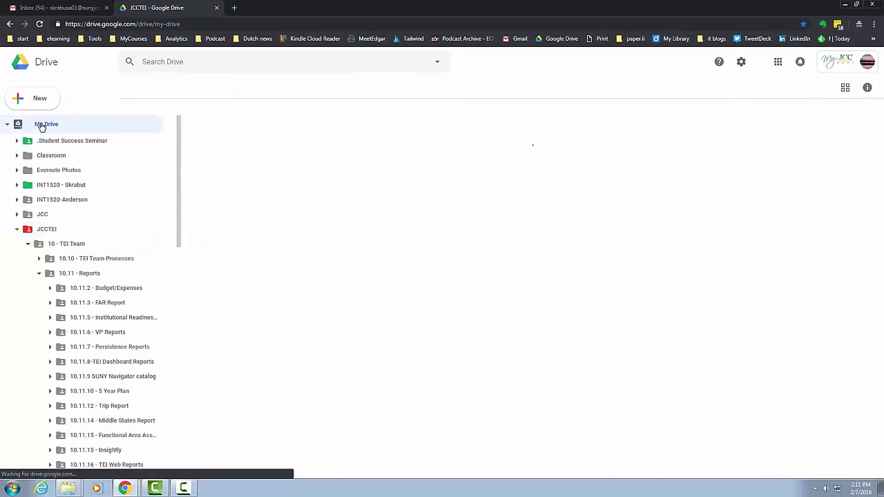
click(173, 62)
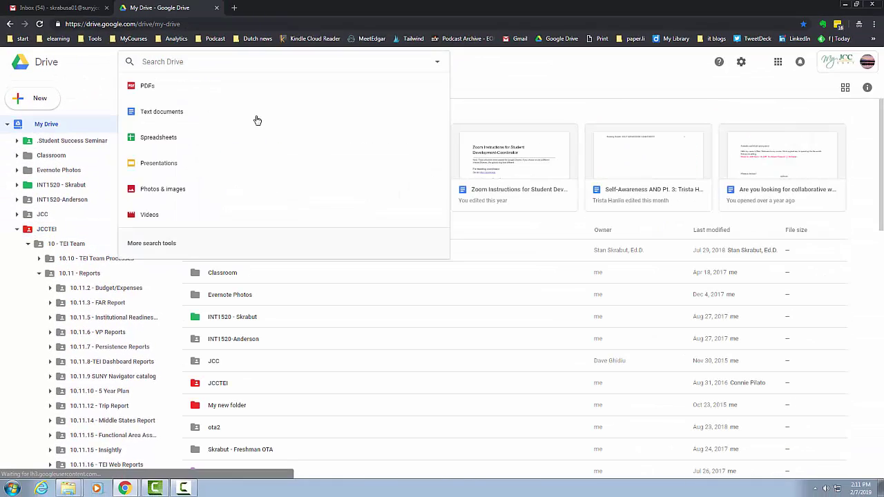
click(458, 70)
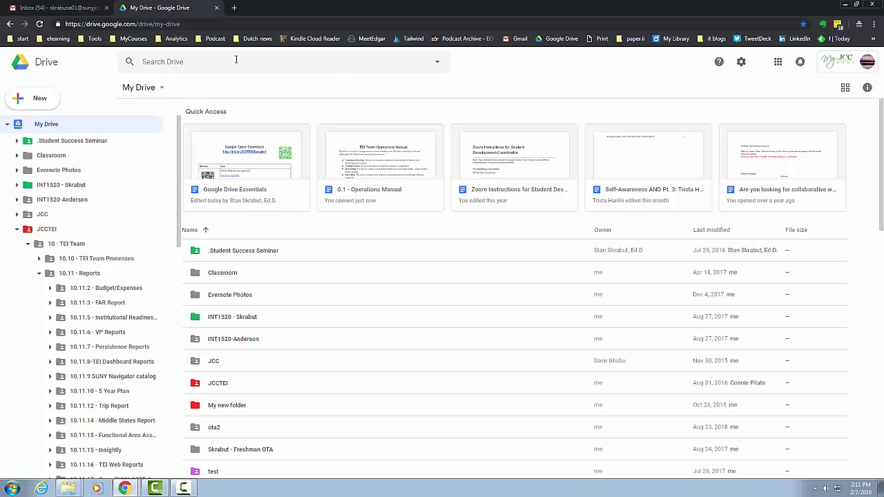
click(235, 61)
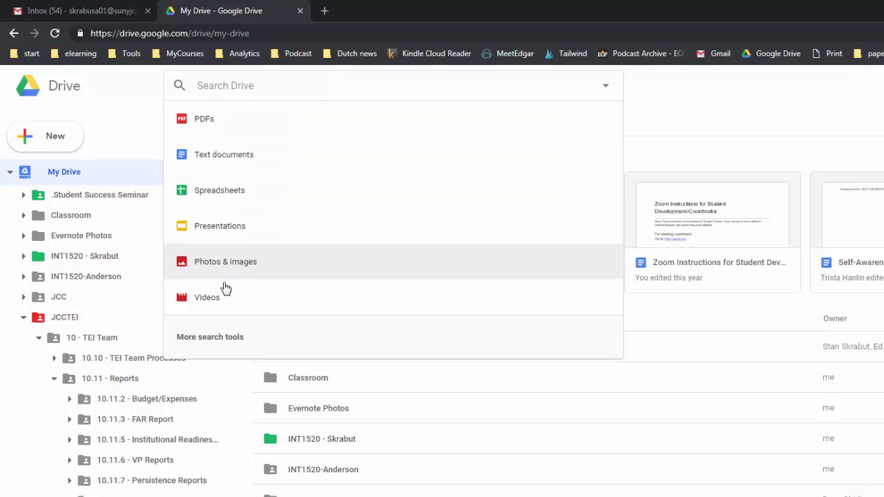
click(232, 234)
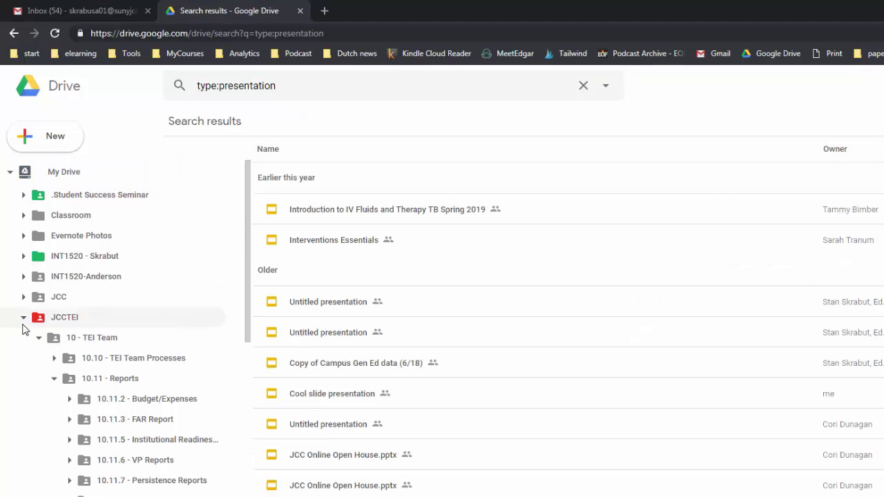
Step: Collapse the JCCTEI folder tree and look through the list of presentations found
click(24, 317)
scroll(365, 404, down, 4)
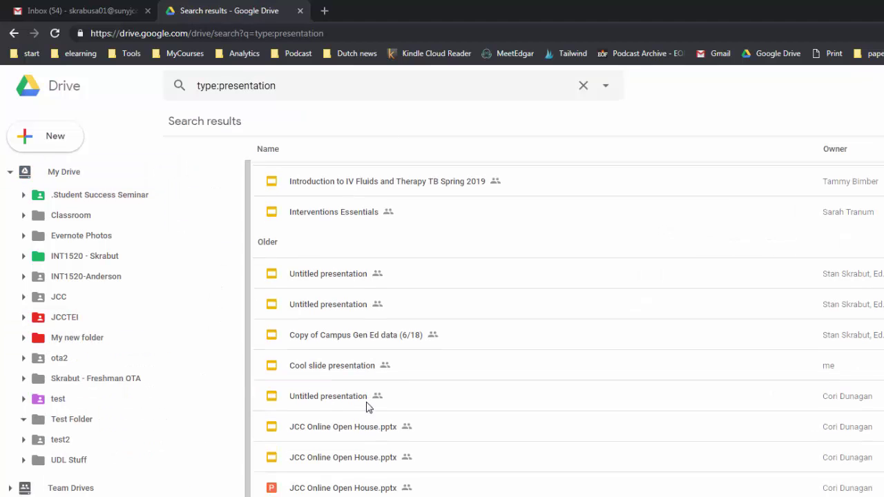
scroll(366, 408, down, 15)
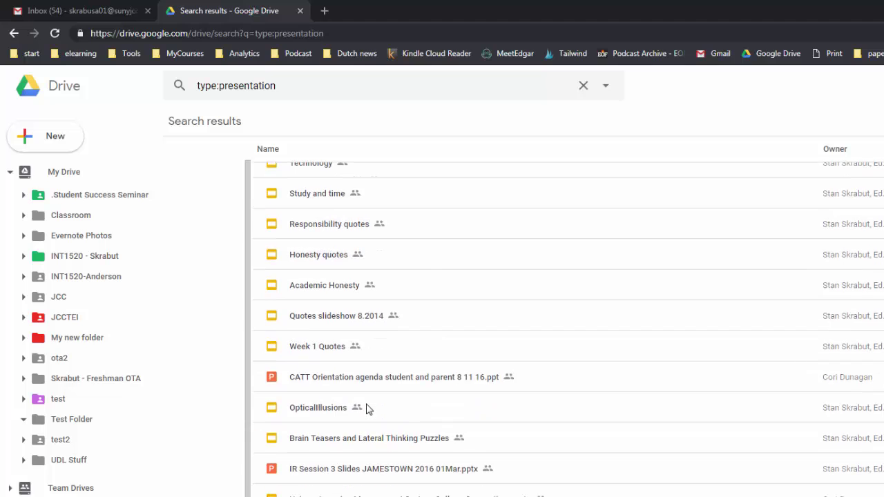
scroll(366, 410, up, 20)
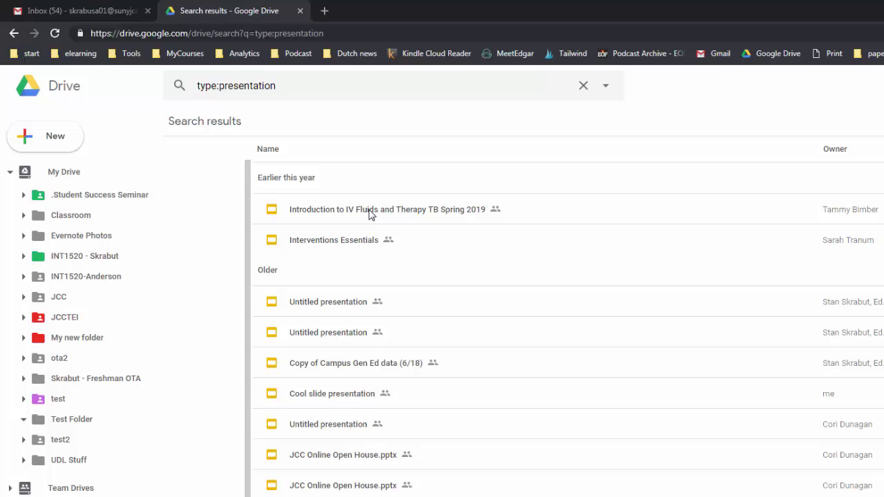
Step: Clear the presentation search query and open the advanced search options
click(295, 81)
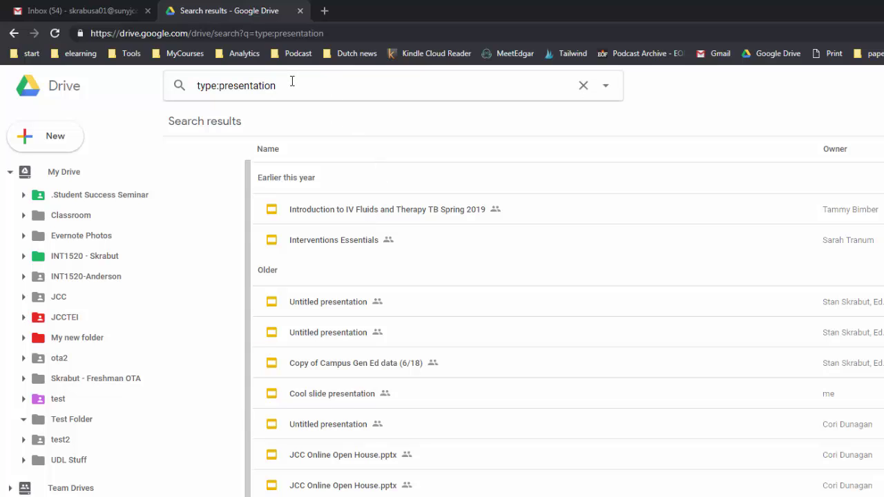
key(ctrl+a)
key(BackSpace)
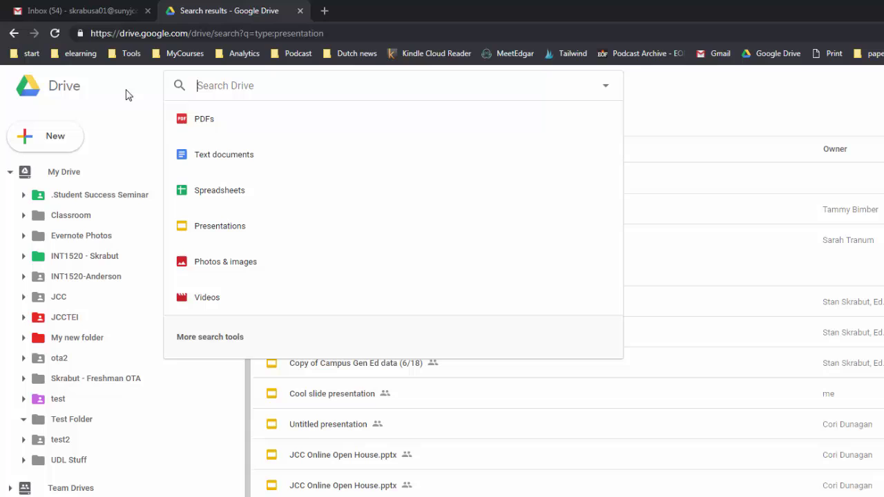
click(214, 347)
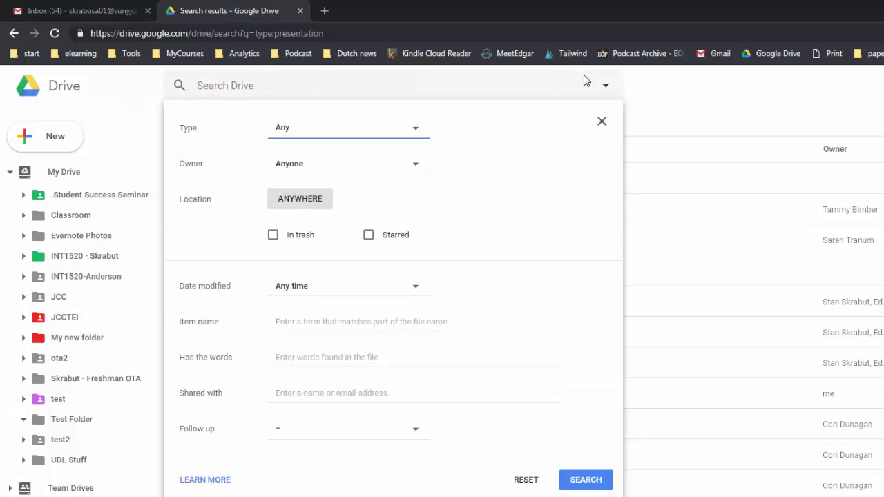
click(607, 89)
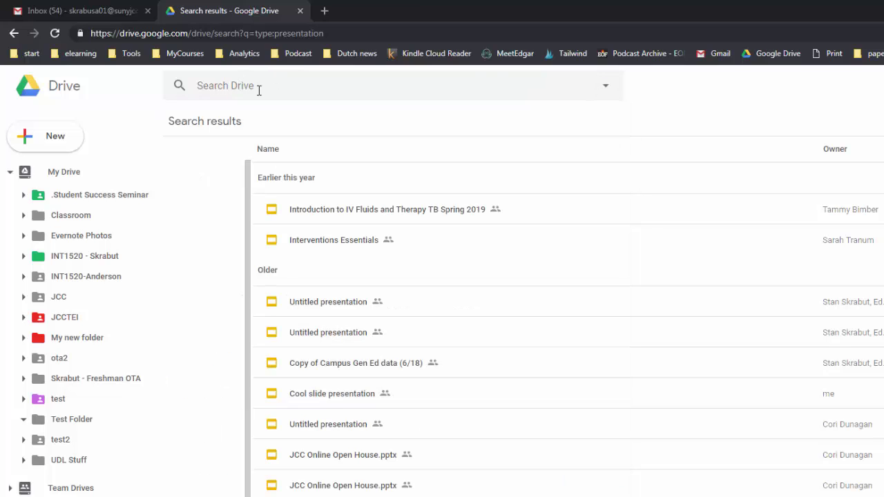
click(606, 87)
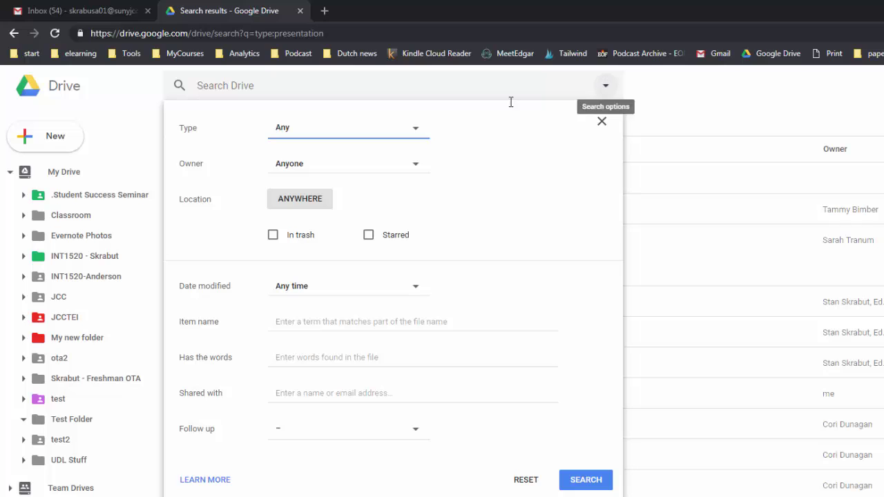
Step: Set the search's file type to Audio and review the owner choices, keeping Anyone
click(416, 129)
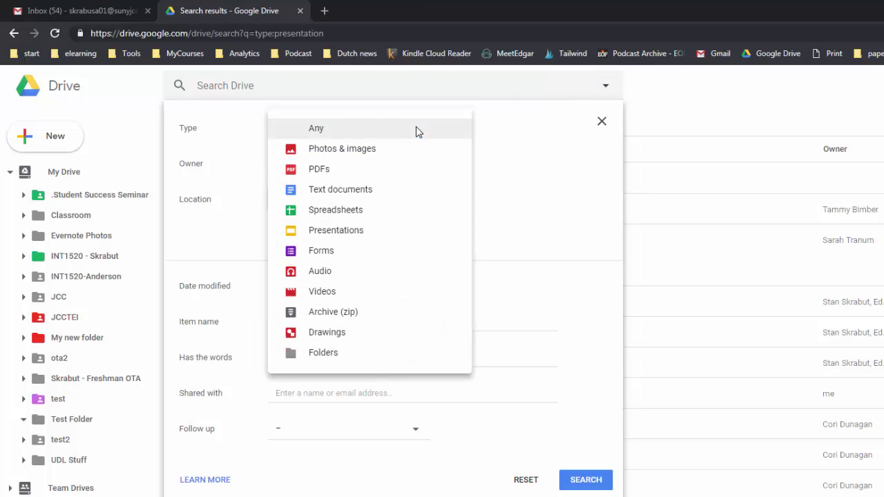
click(319, 272)
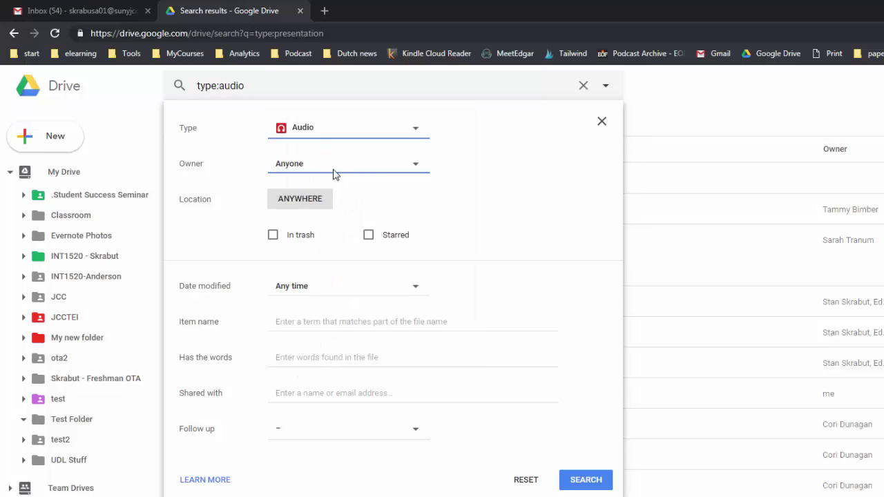
click(415, 166)
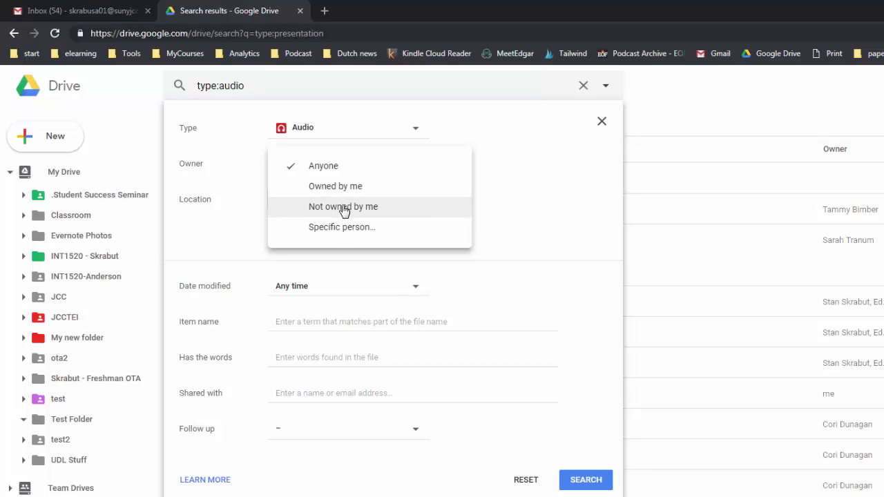
click(485, 150)
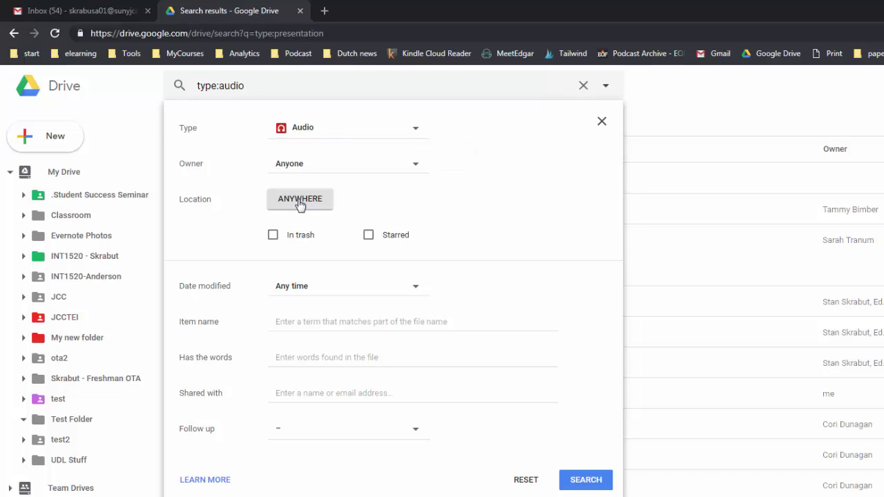
Step: Limit the search location to the JCCTEI folder within My Drive
click(300, 202)
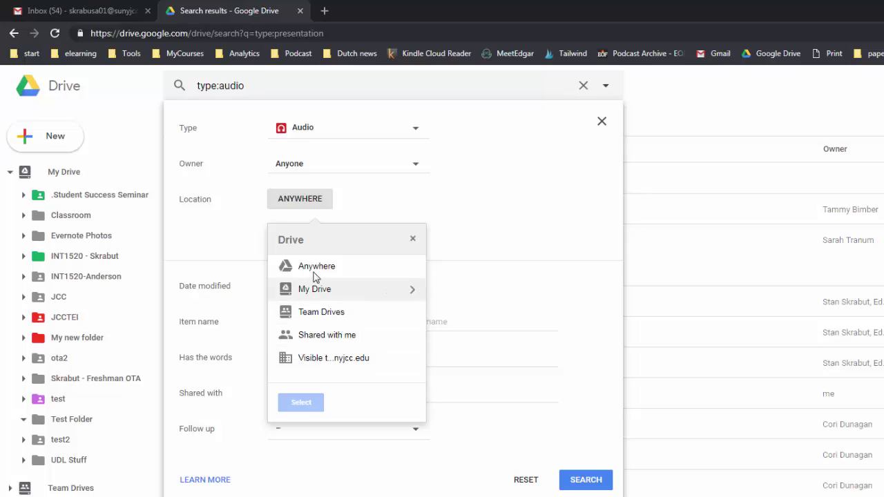
click(414, 292)
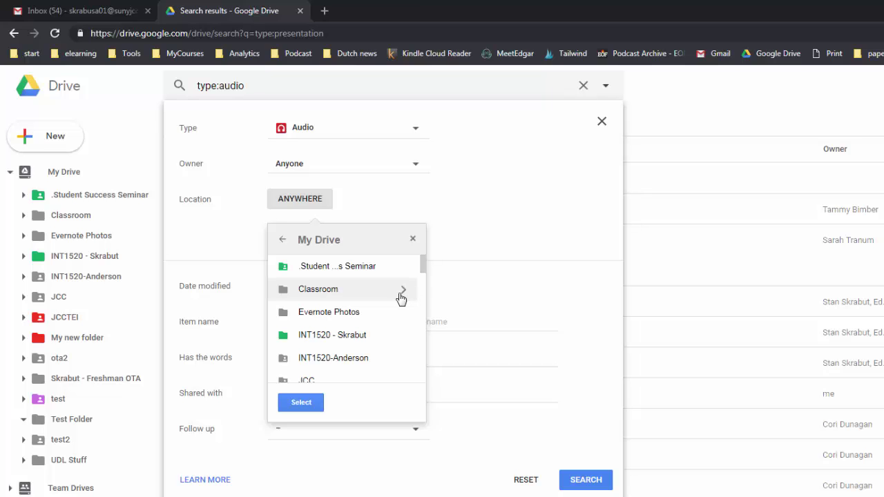
scroll(332, 299, down, 2)
click(318, 277)
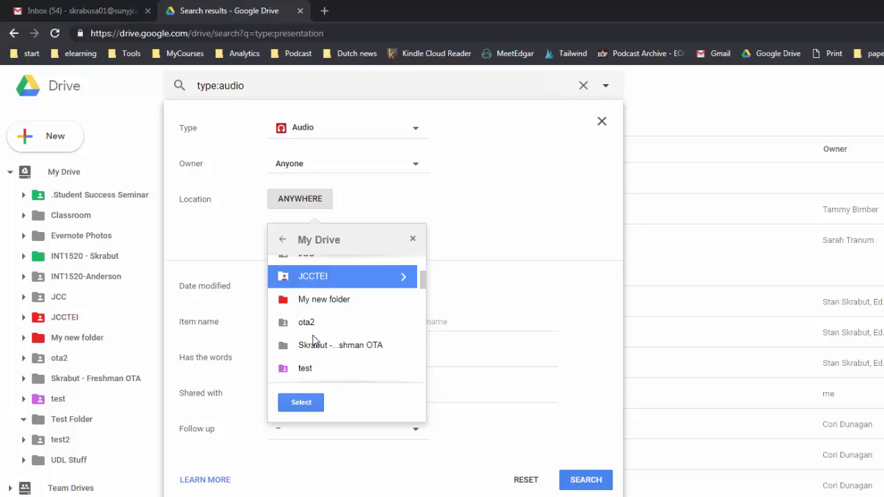
click(301, 403)
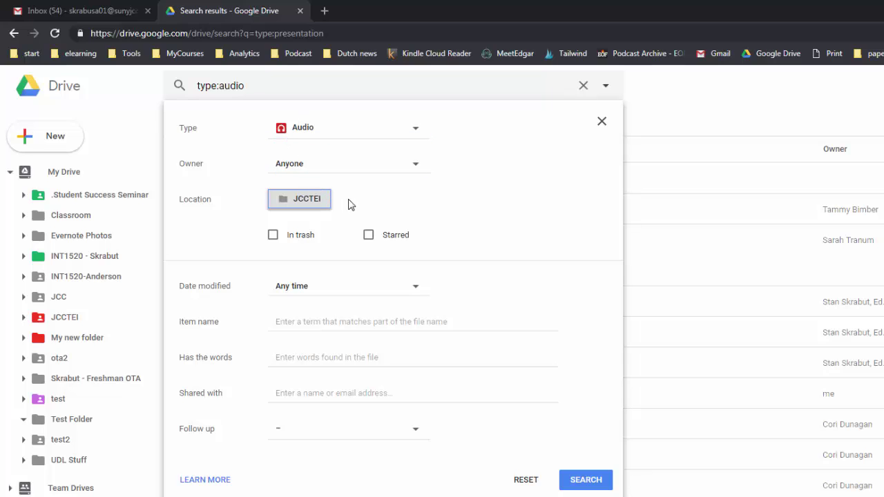
Step: Review the date, item name, word and sharing filters without setting them, and run the audio search in JCCTEI
click(351, 284)
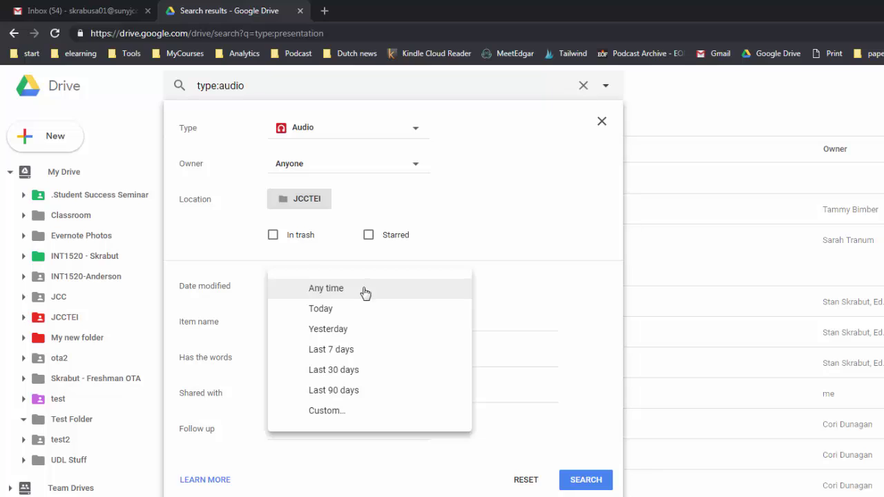
click(465, 250)
click(228, 321)
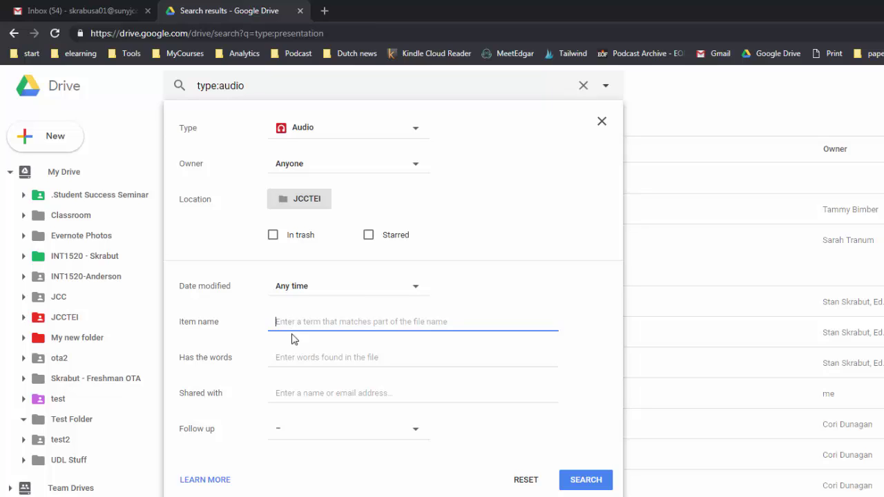
click(291, 358)
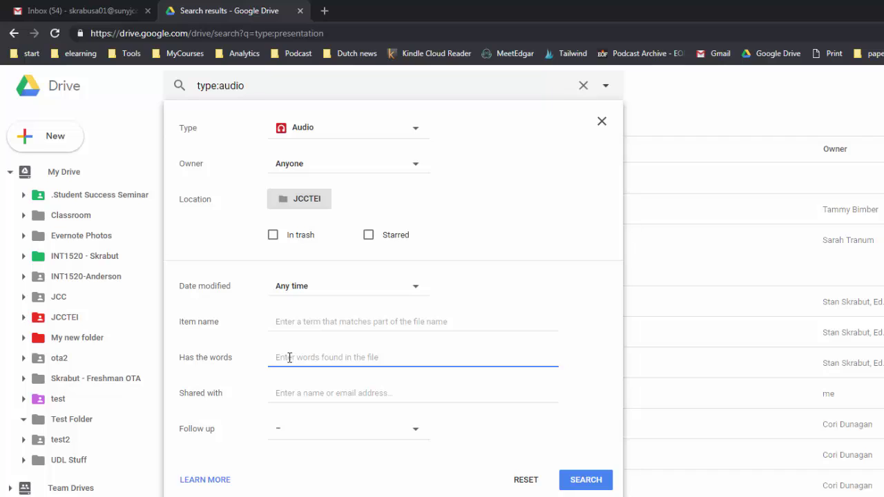
click(289, 397)
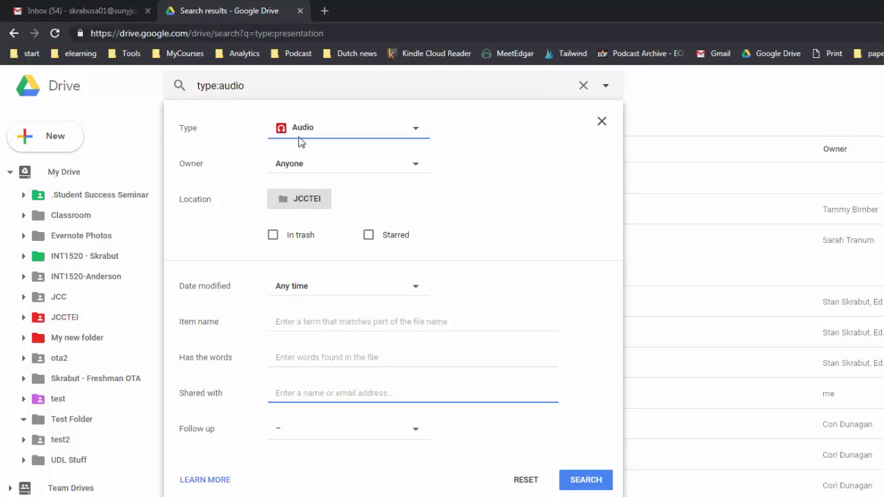
click(585, 479)
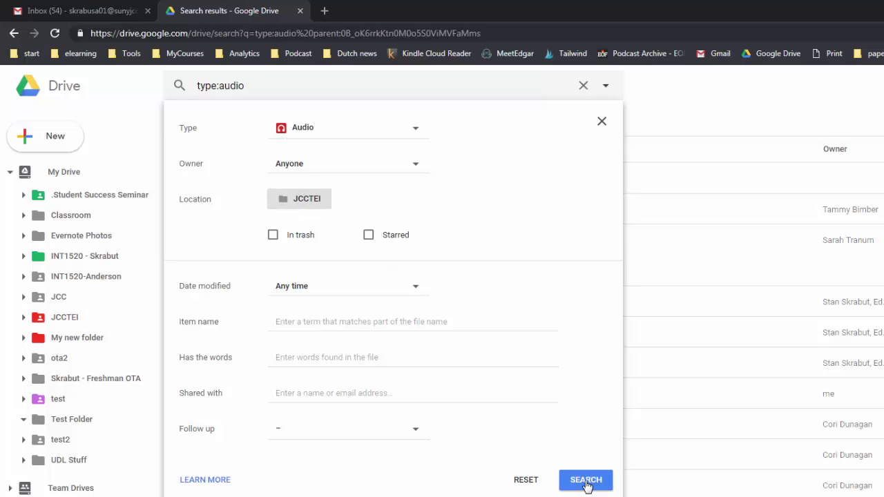
Step: Remove the JCCTEI folder restriction from the audio search so it covers all of Drive
click(261, 87)
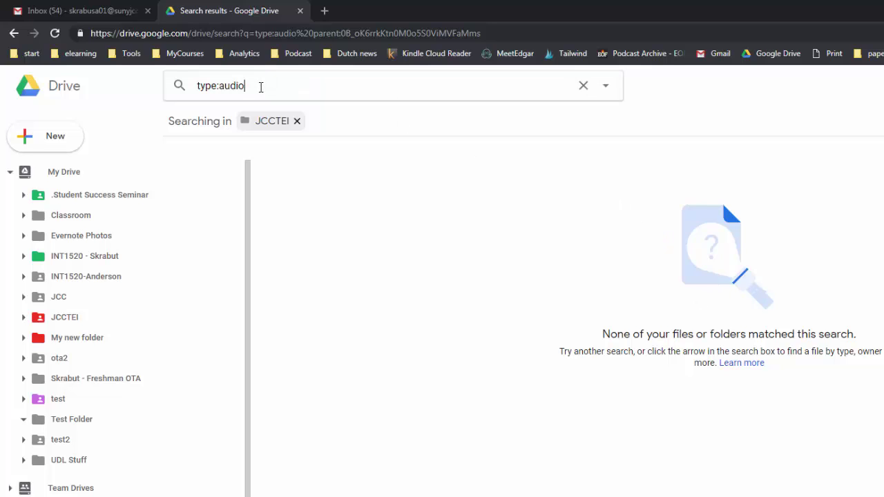
click(297, 121)
click(302, 92)
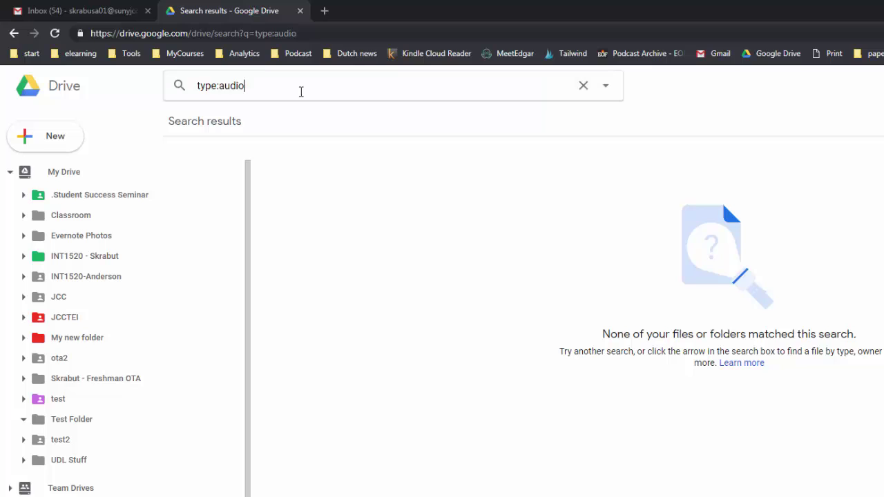
Step: Clear the audio query, filter Drive by Spreadsheets and browse the matching files
click(583, 85)
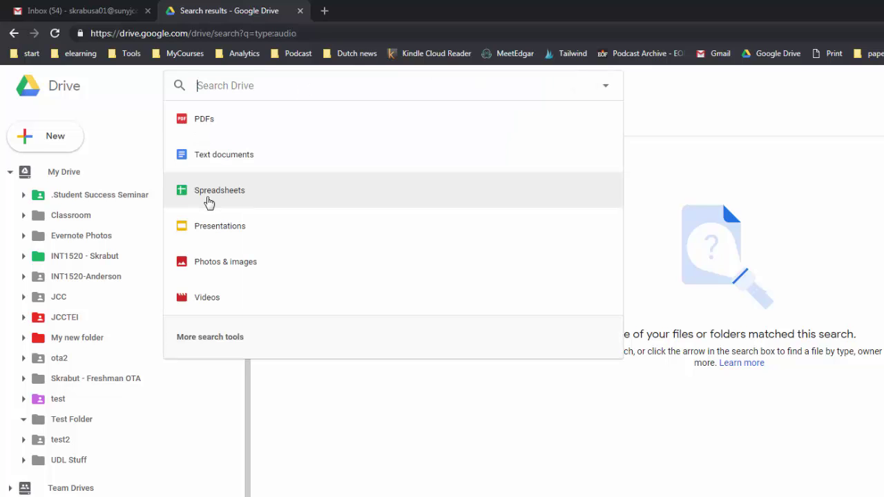
click(208, 191)
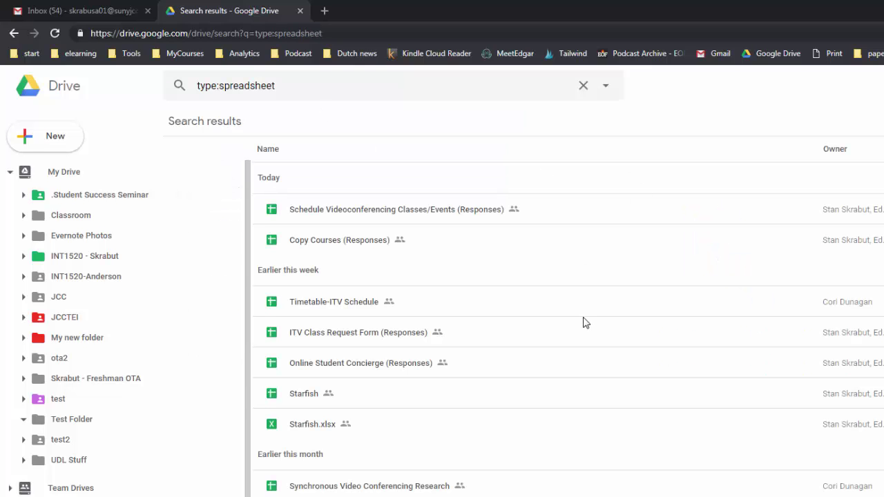
scroll(582, 321, down, 4)
scroll(583, 322, up, 4)
Step: Replace the spreadsheet query with the Videos file type filter
click(429, 80)
click(583, 85)
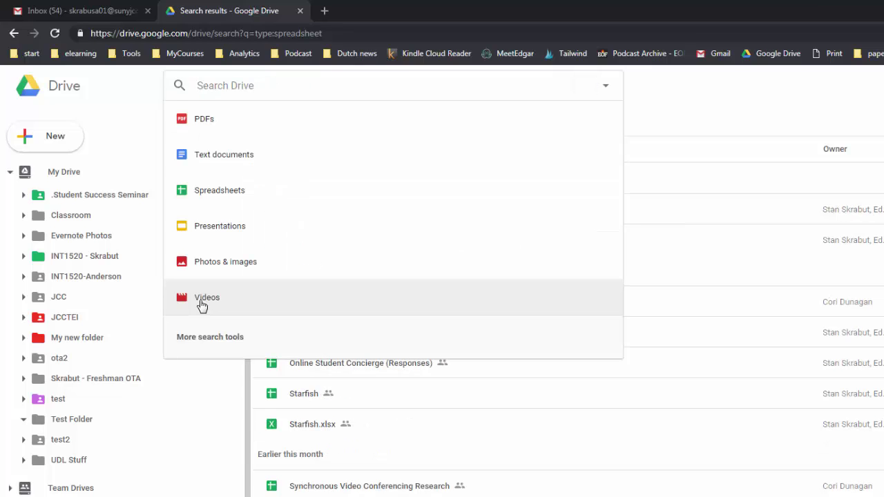
click(201, 302)
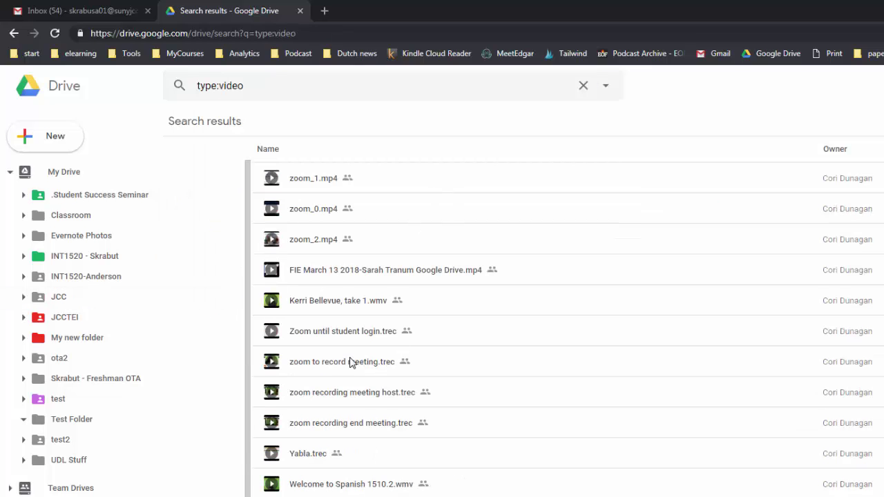
Step: Clear the video query, search Drive for "oer" and open the suggested folder 90.20 OER Sustainability Plan
click(583, 86)
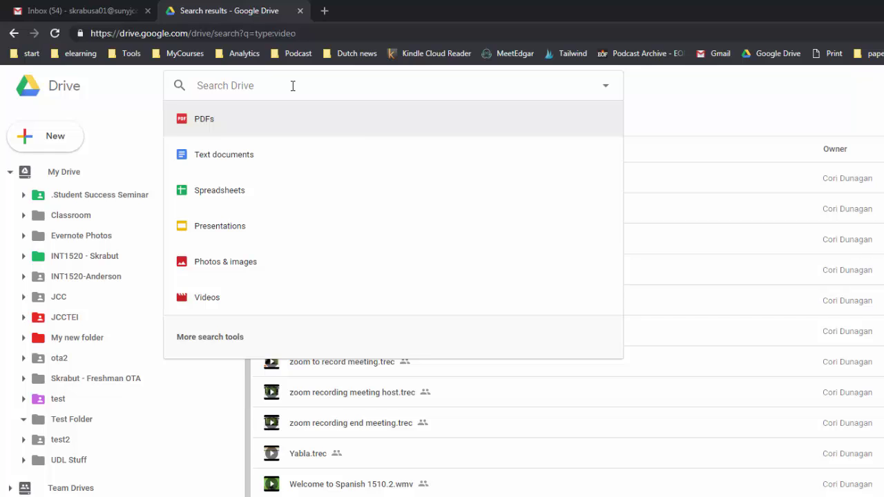
text(oer)
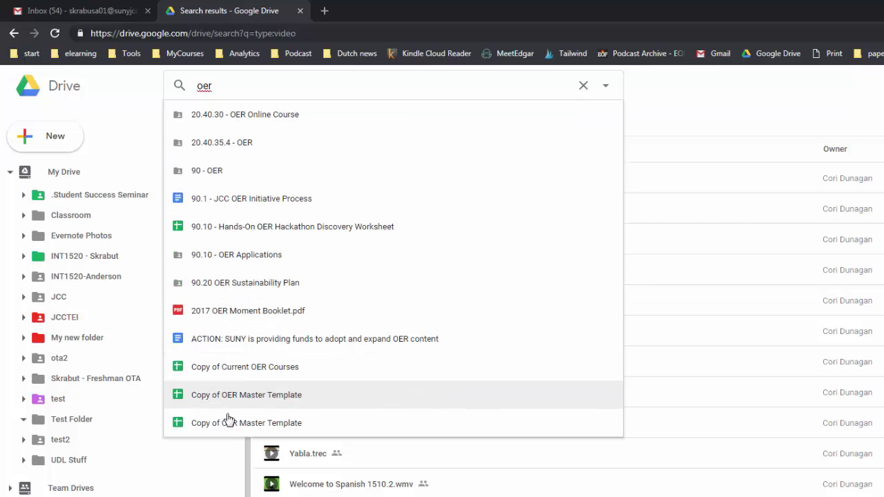
click(241, 290)
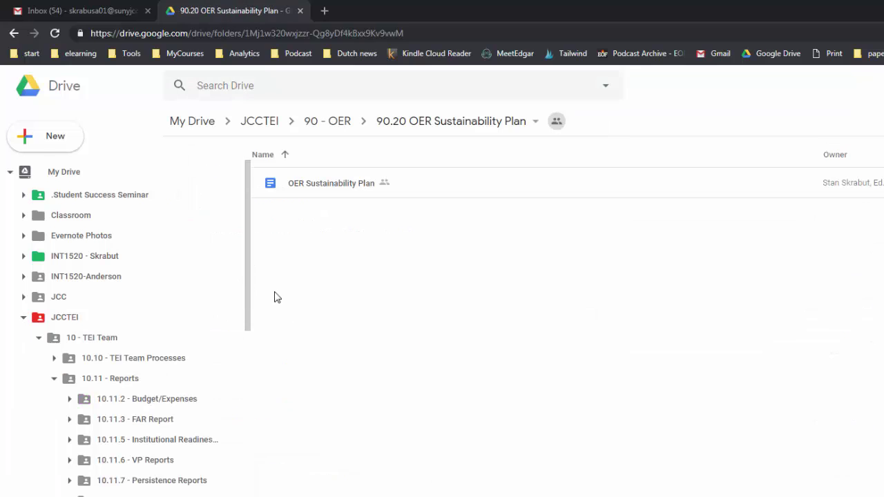
Step: Search for "oer" from My Drive, open the suggested document 90.1 - JCC OER Initiative Process, and close it after viewing
click(219, 85)
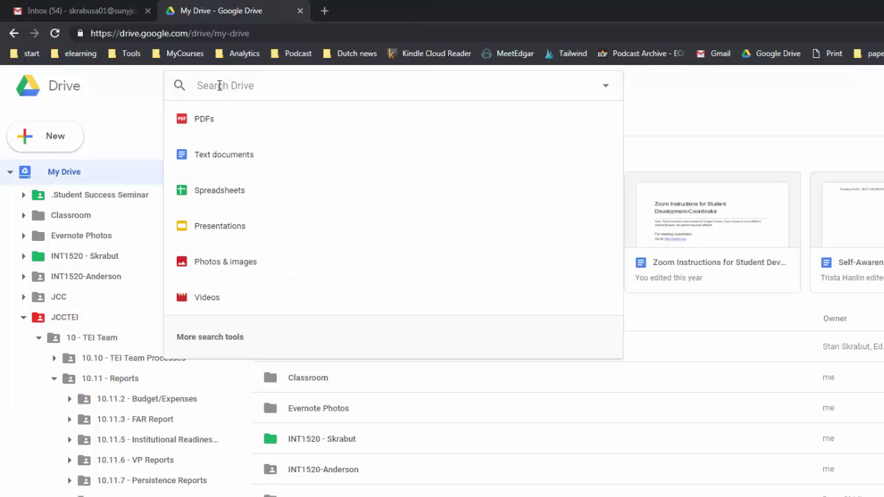
text(oer)
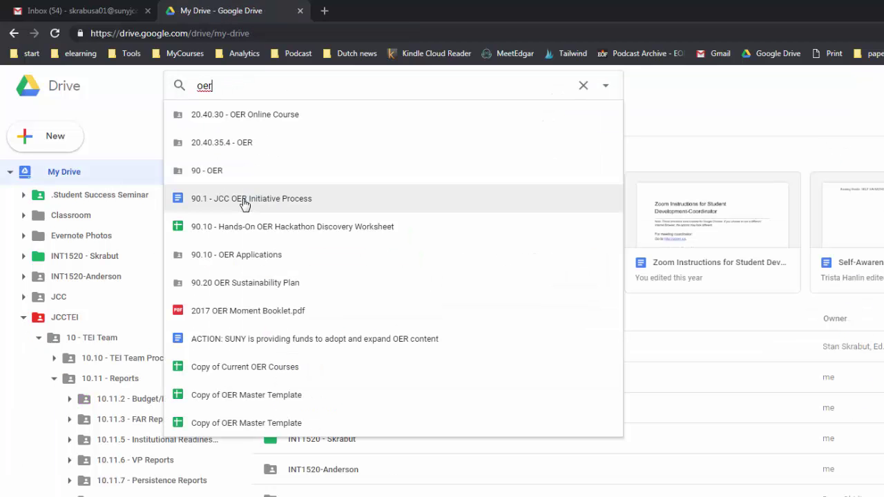
click(244, 200)
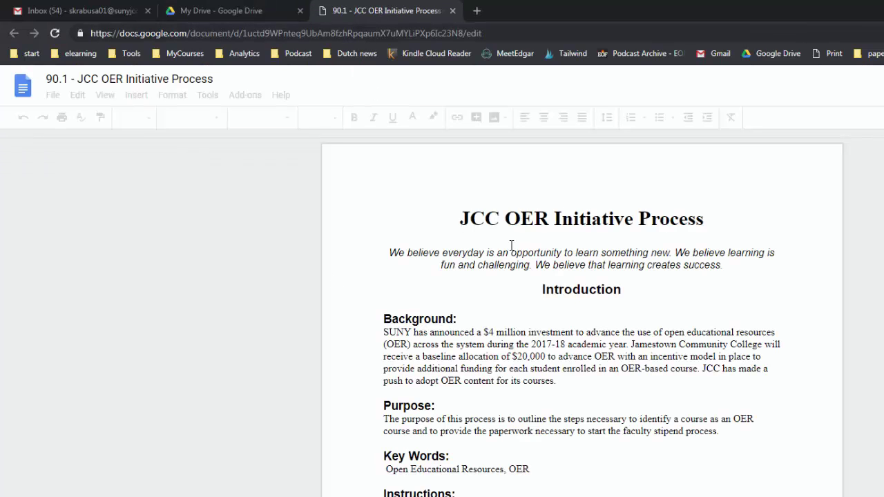
click(452, 11)
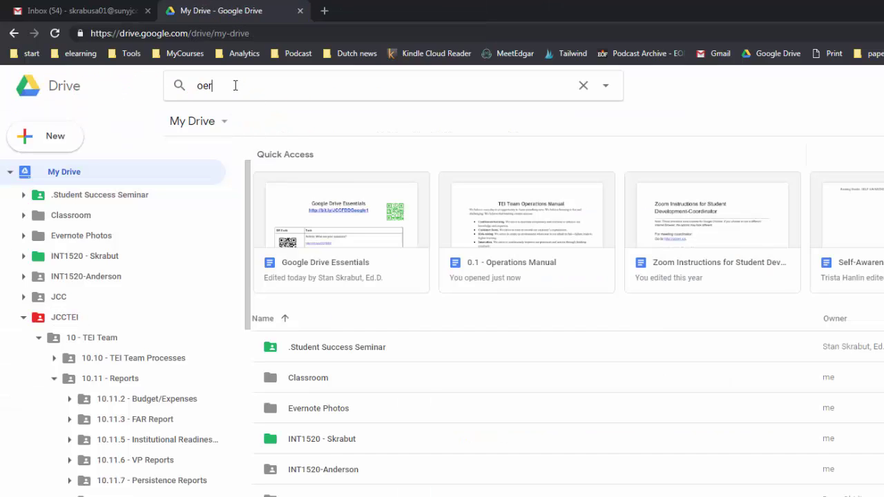
Step: Run the full "oer" search and locate 90.1 - JCC OER Initiative Process in its containing folder
key(Return)
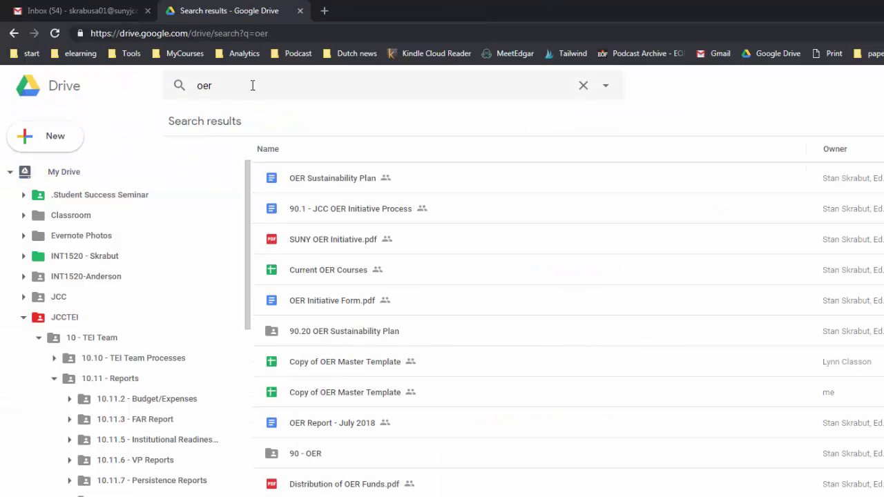
click(252, 85)
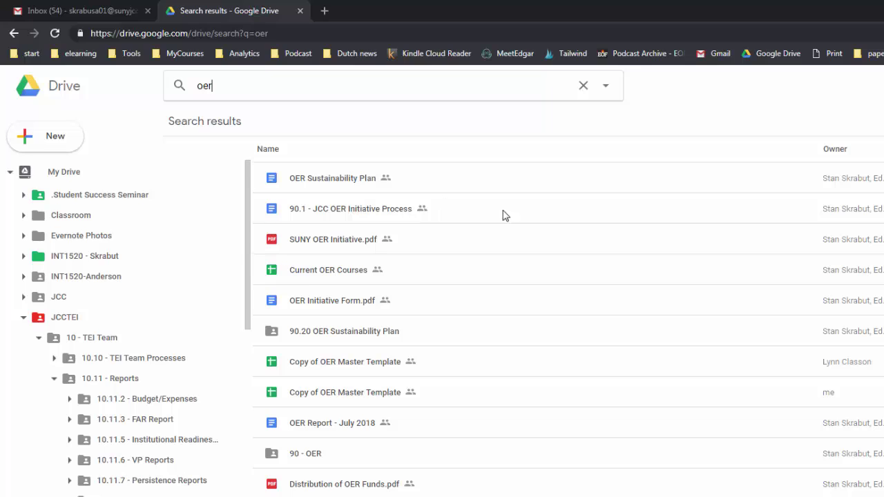
right_click(343, 214)
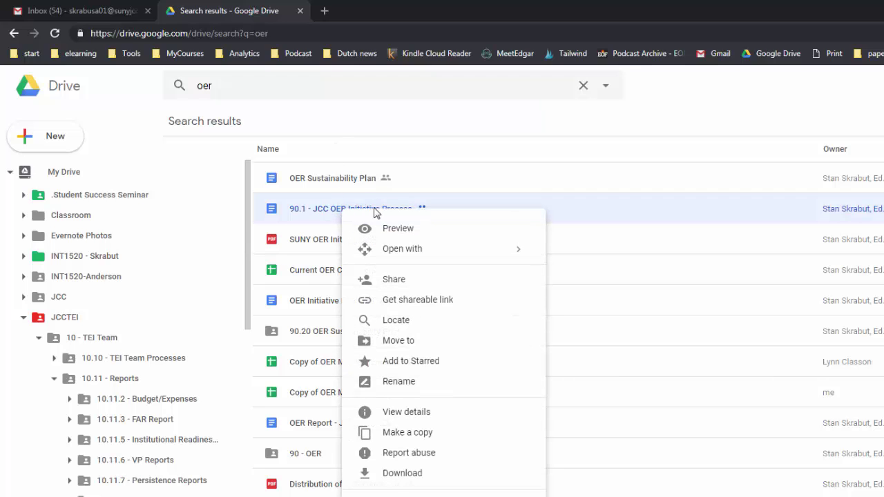
click(392, 322)
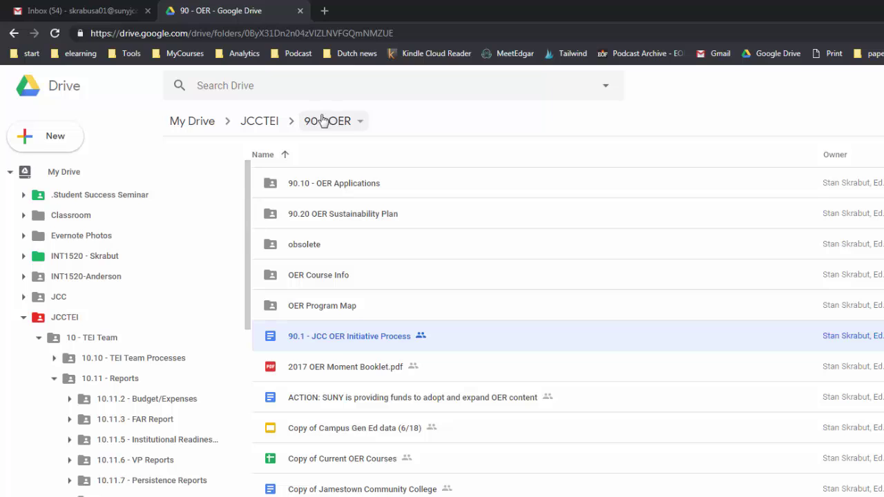
click(325, 128)
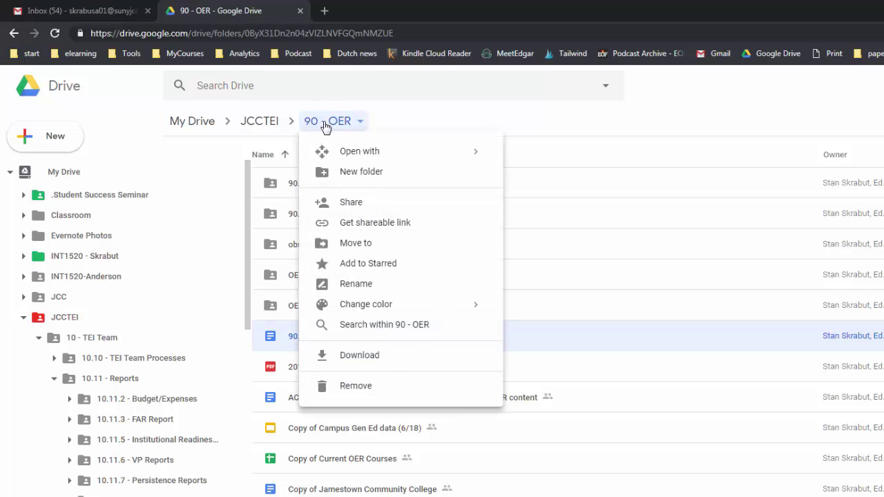
click(326, 128)
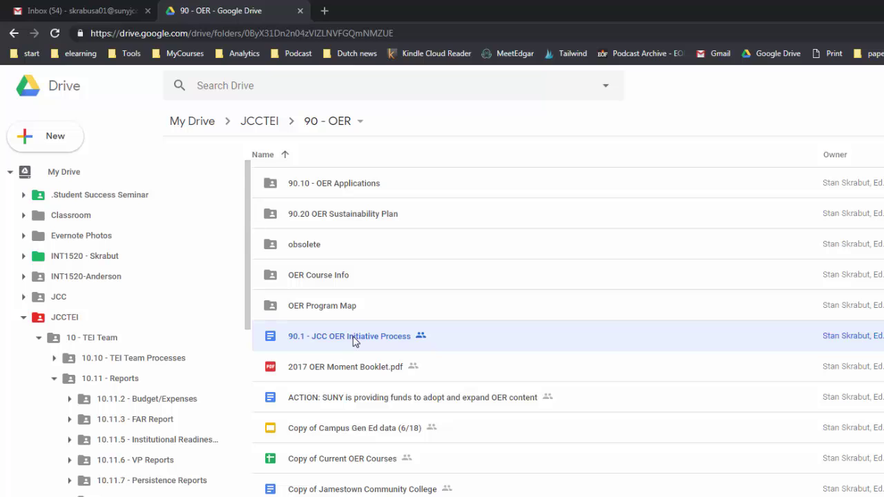
Step: Open the advanced search options while viewing the 90 - OER folder
click(277, 83)
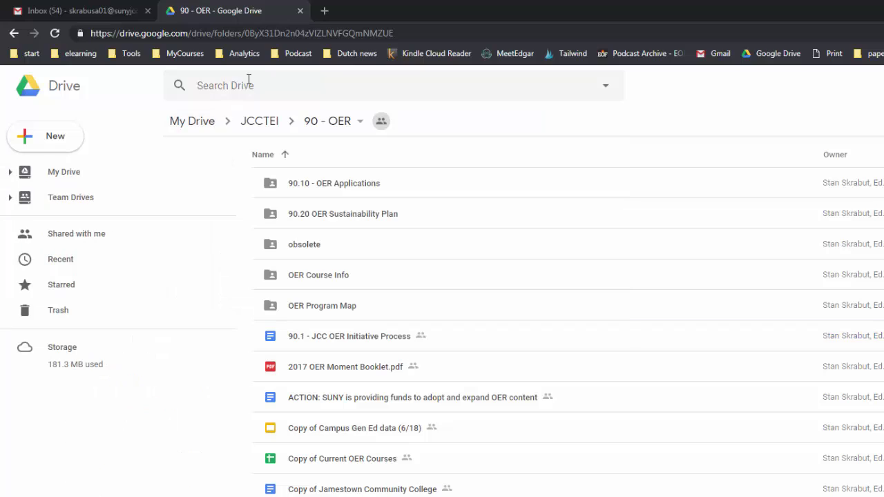
click(249, 79)
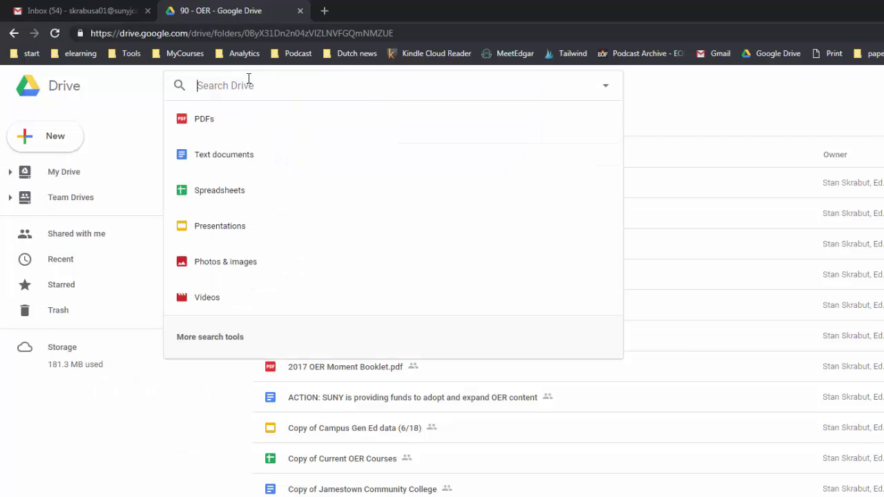
click(605, 86)
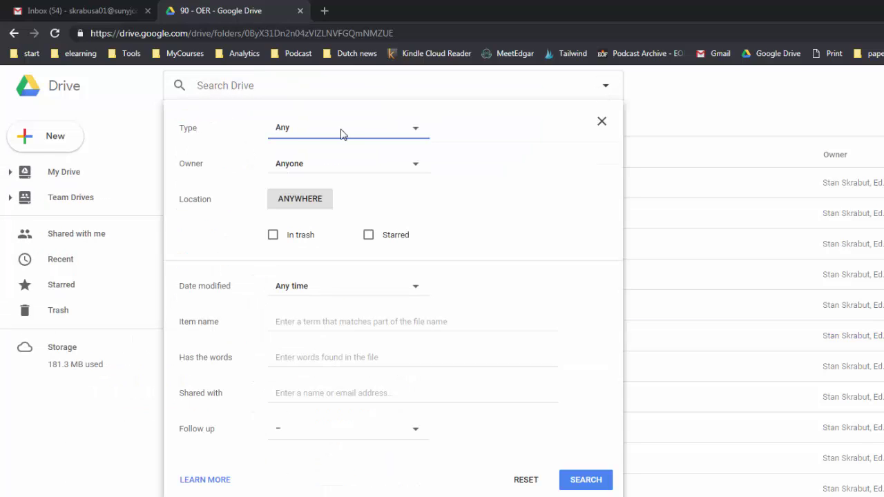